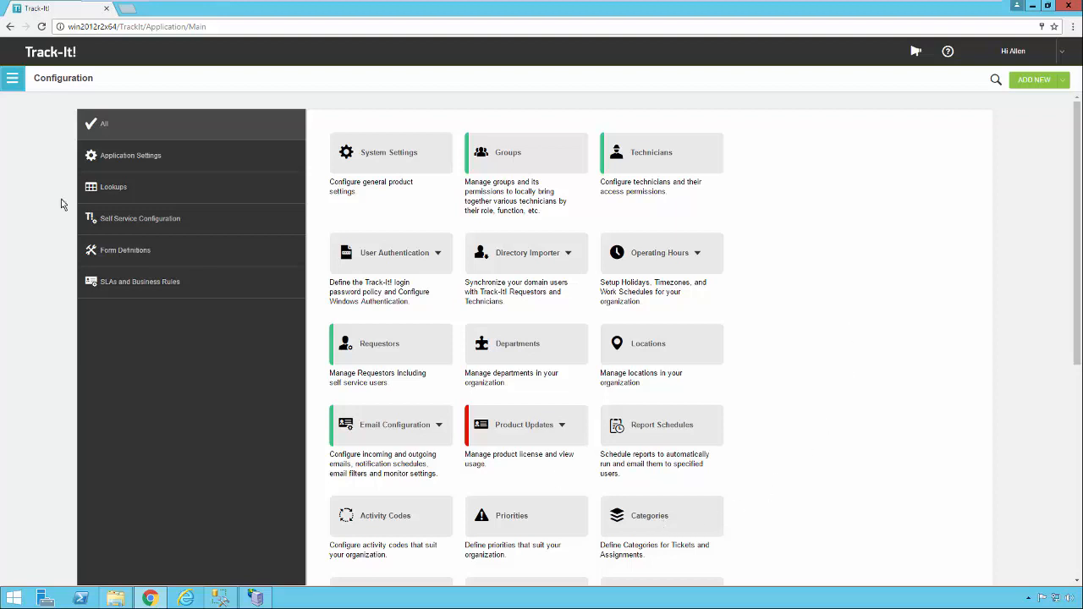
# Open the Categories lookup in the Track-It! configuration.
pyautogui.click(13, 81)
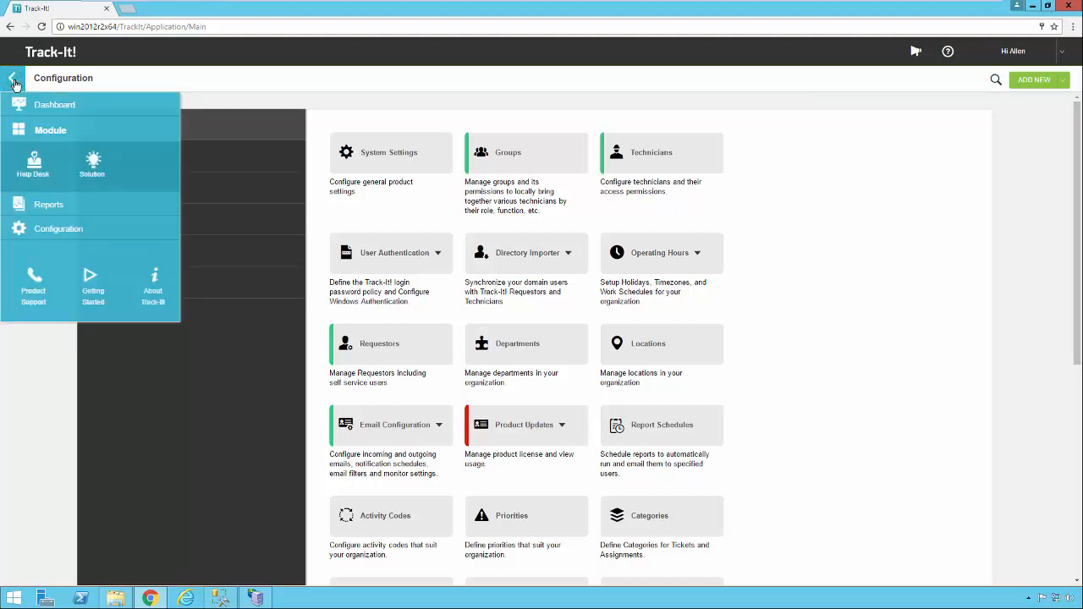
pyautogui.click(54, 231)
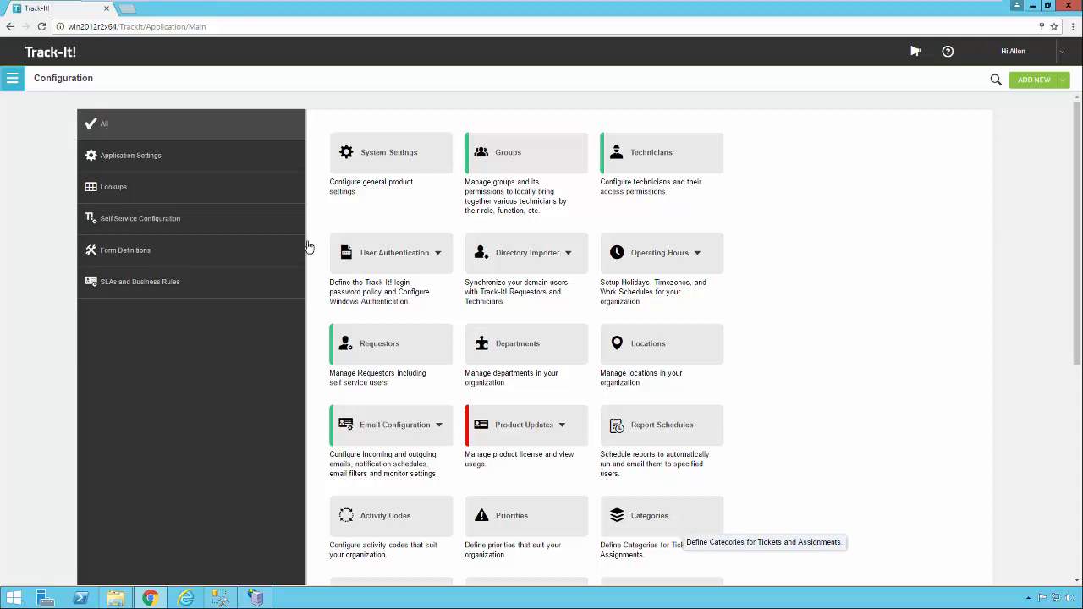
pyautogui.click(161, 196)
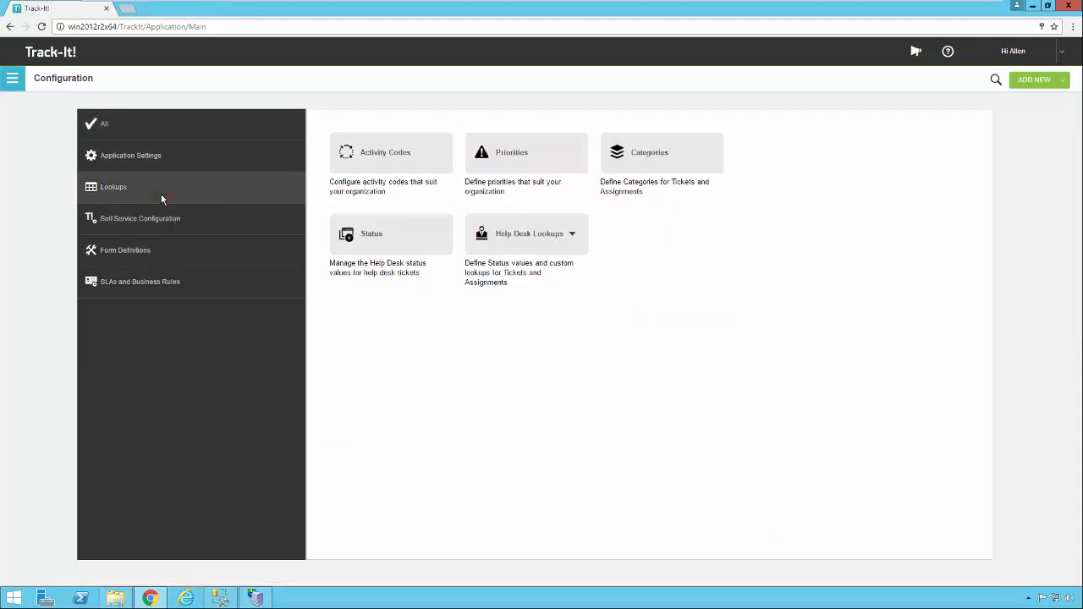
pyautogui.click(653, 158)
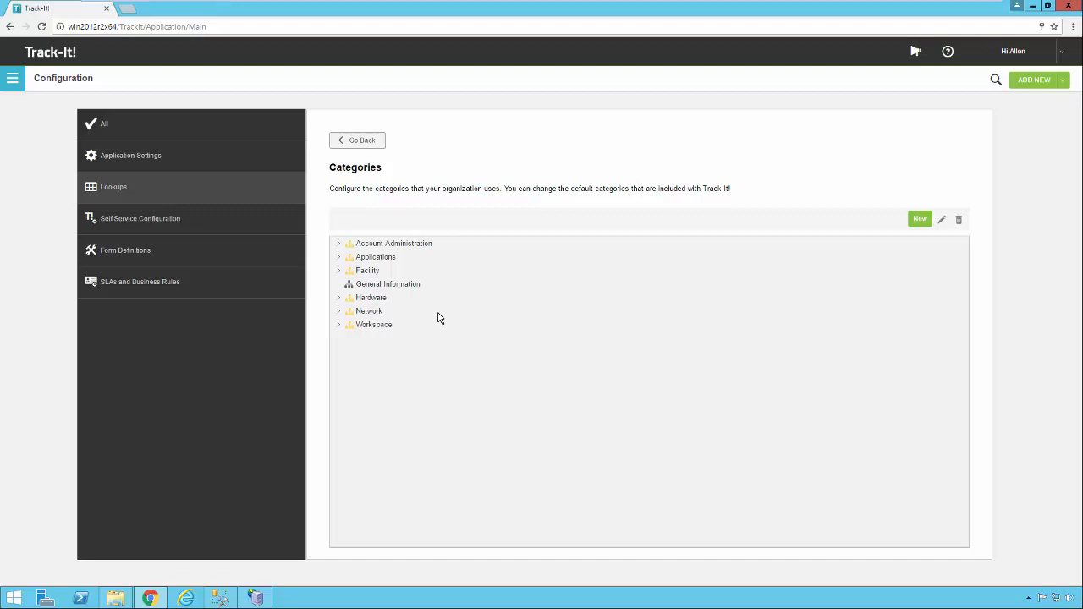
# Start a new category named Windows under Facility > Building Maintenance.
pyautogui.click(338, 275)
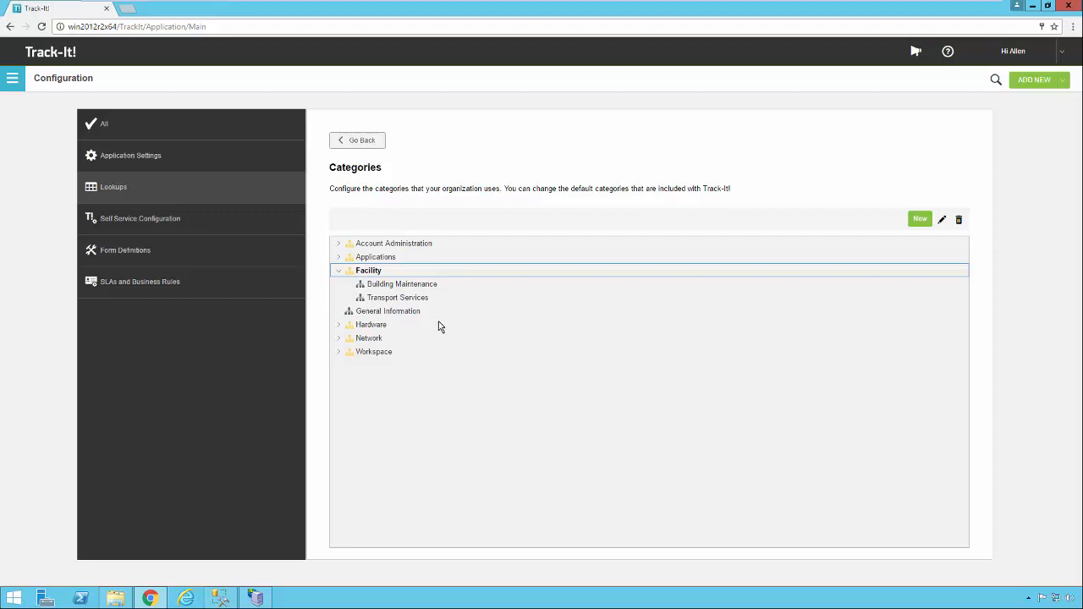
pyautogui.click(407, 288)
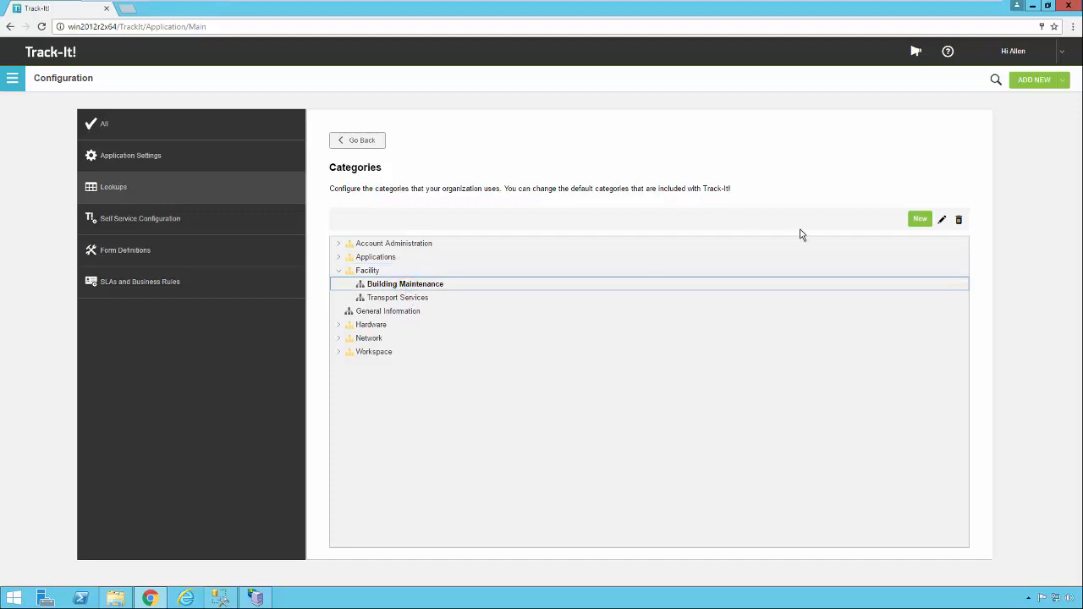
pyautogui.click(920, 222)
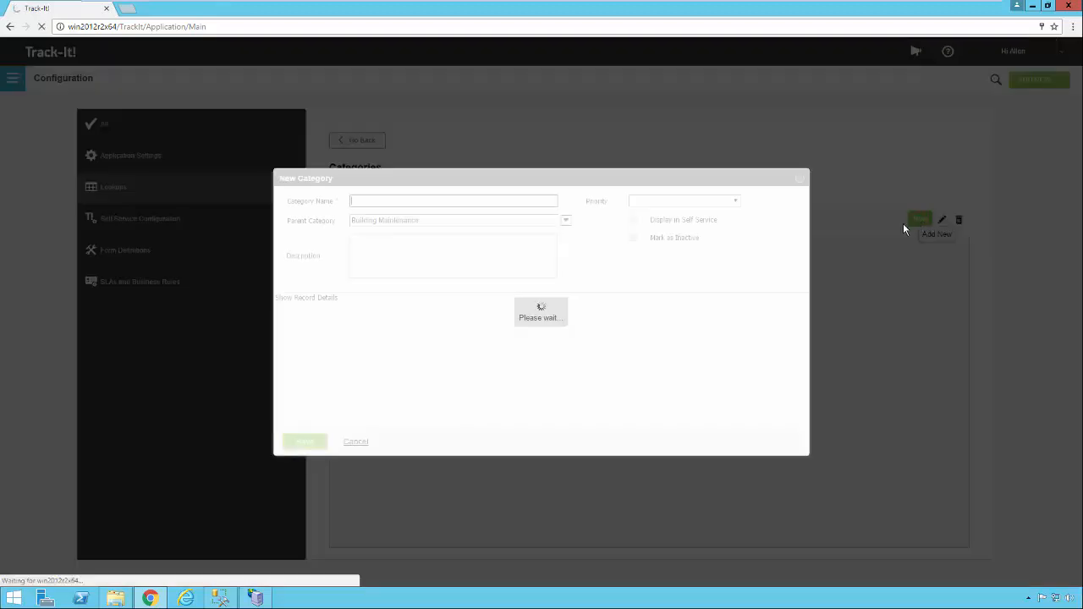
pyautogui.click(392, 201)
pyautogui.write('win')
pyautogui.press('BackSpace')
pyautogui.press('BackSpace')
pyautogui.press('BackSpace')
pyautogui.write('W')
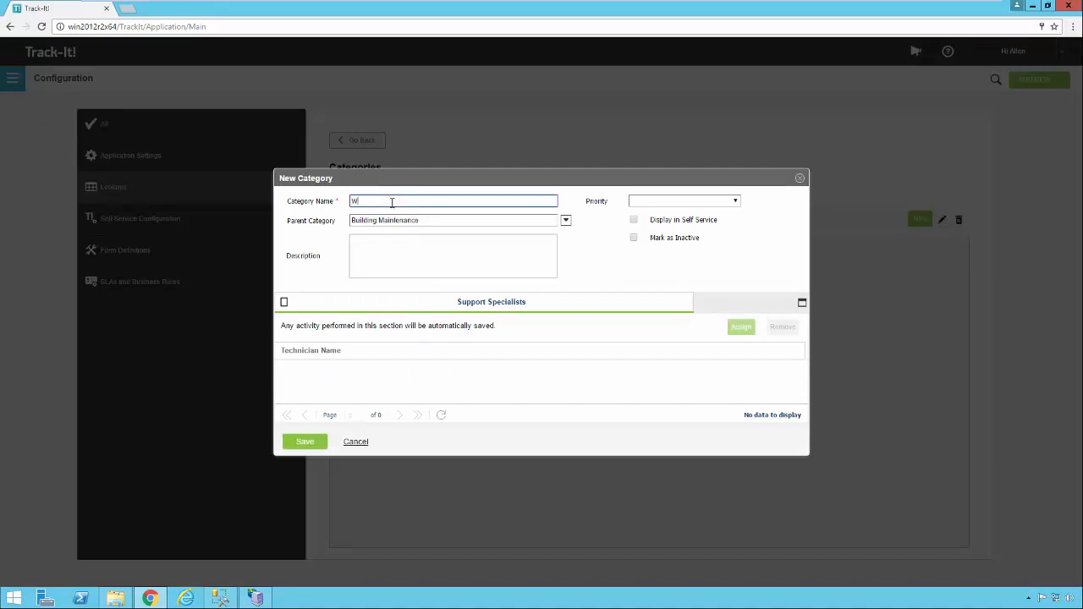
pyautogui.write('indows')
pyautogui.click(420, 256)
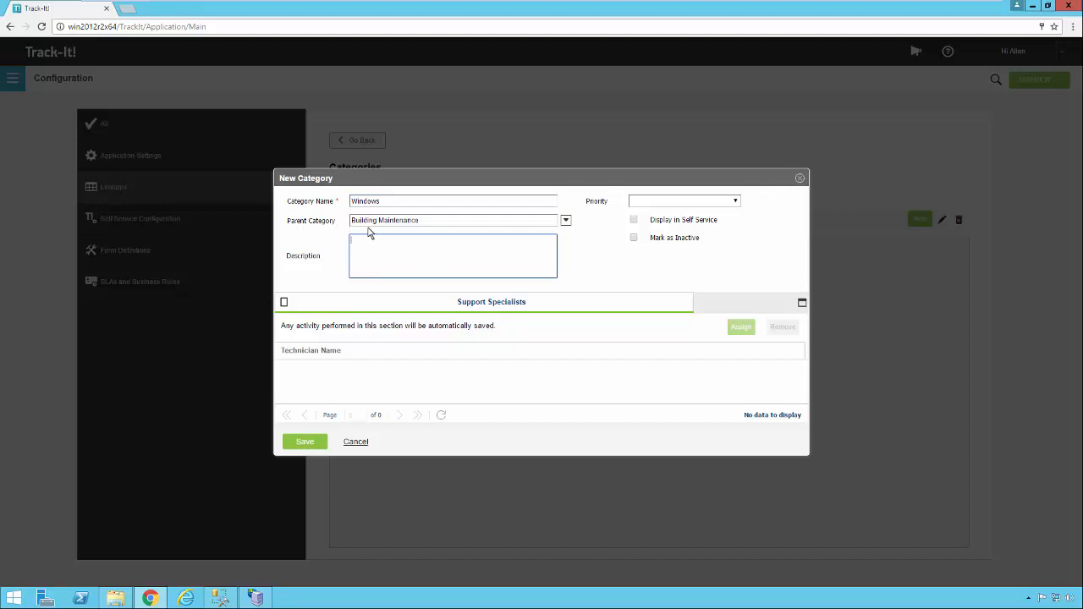
# Set the Windows category's priority to 3 - Medium and save it.
pyautogui.click(735, 203)
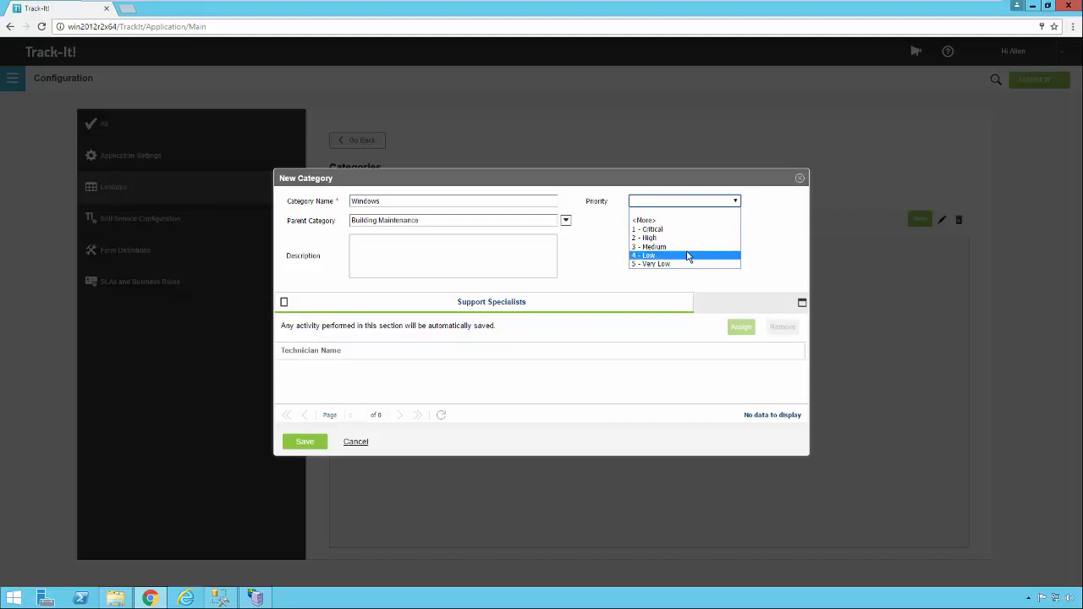
pyautogui.click(682, 247)
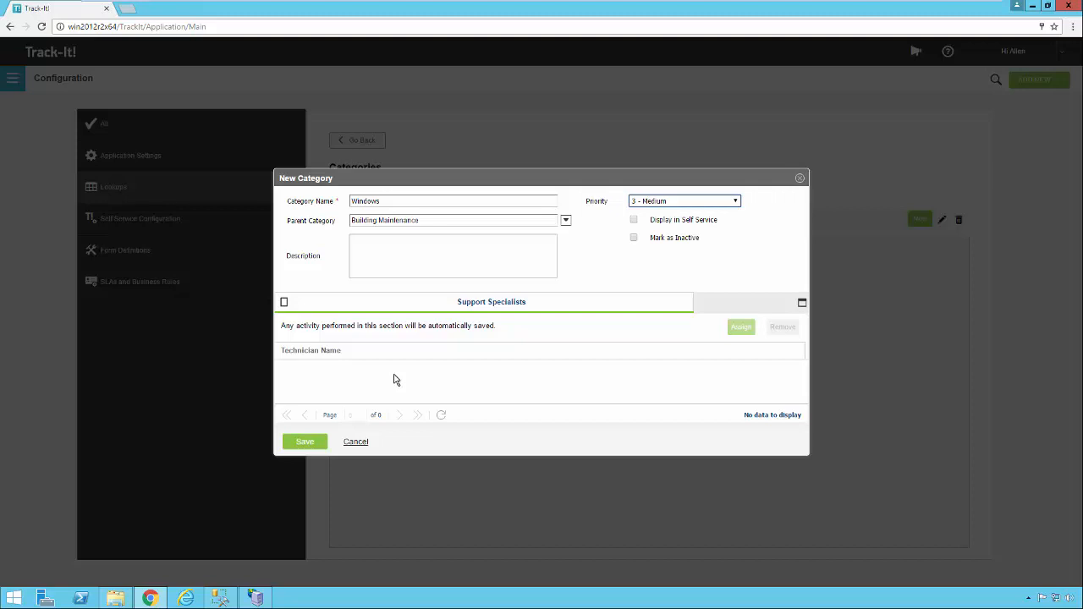
pyautogui.click(308, 441)
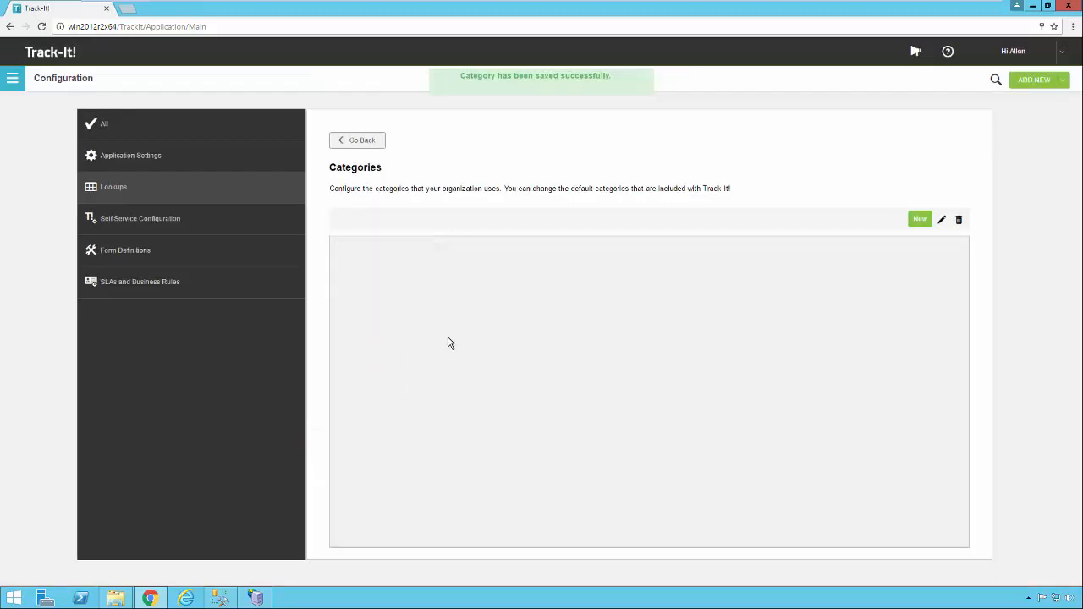
# Create and save a category named Cleaning under Facility > Building Maintenance > Windows.
pyautogui.click(339, 271)
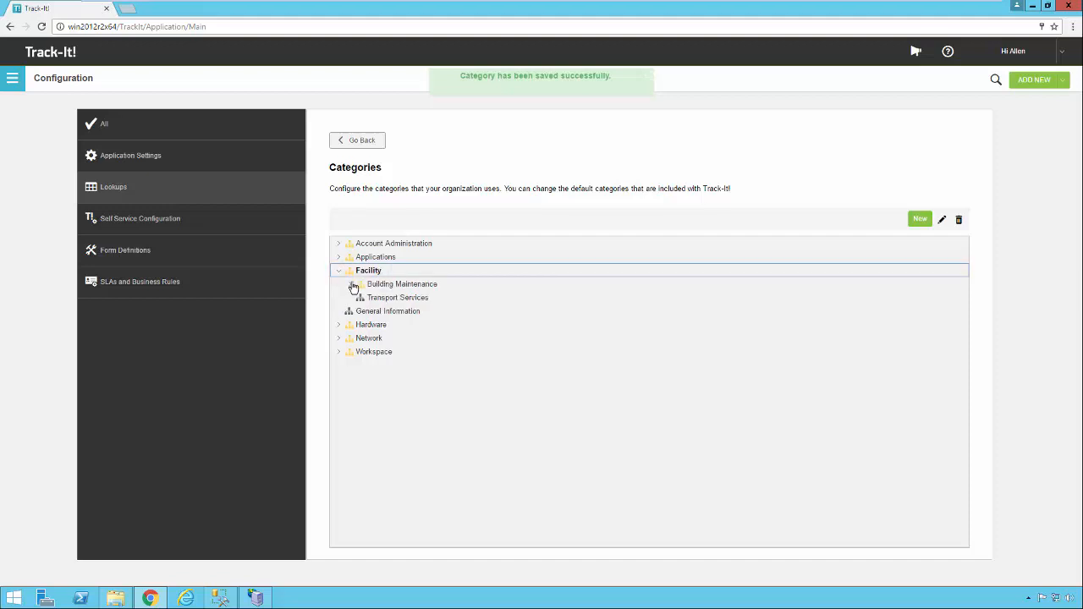
pyautogui.click(351, 285)
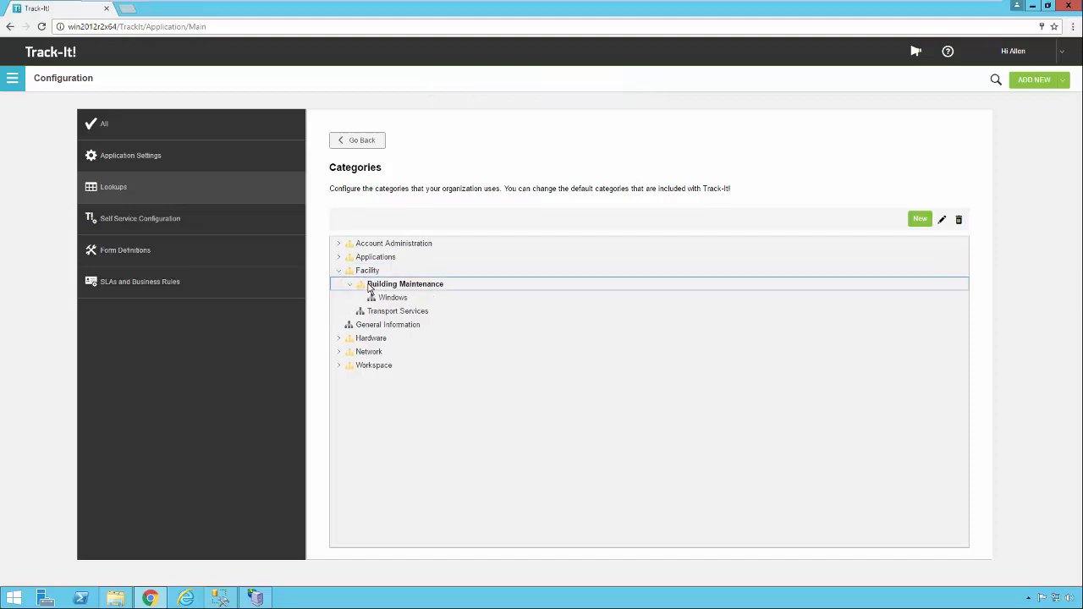
pyautogui.click(394, 298)
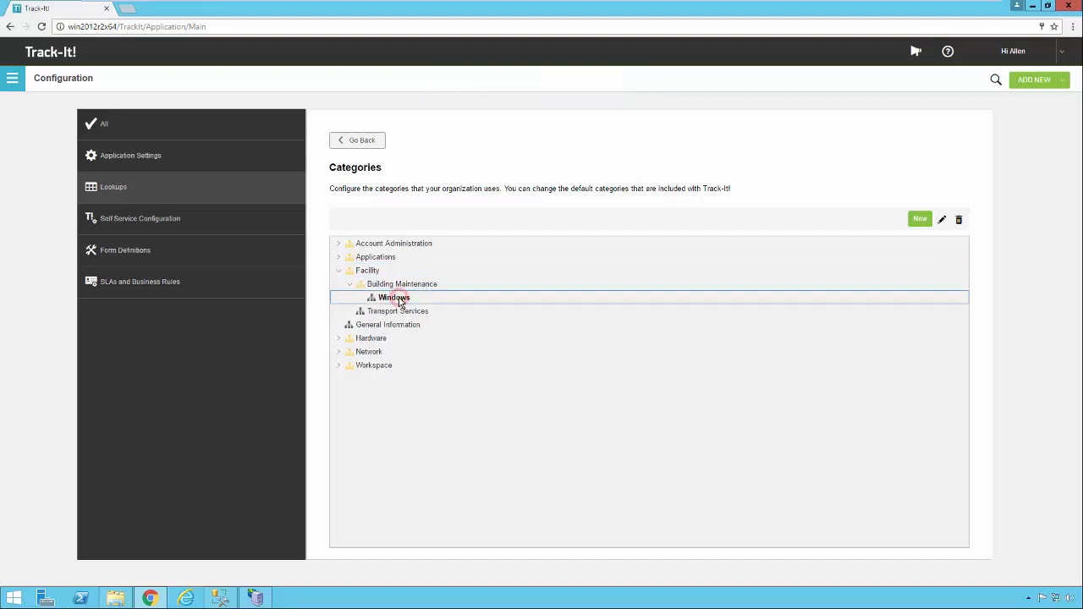
pyautogui.click(920, 220)
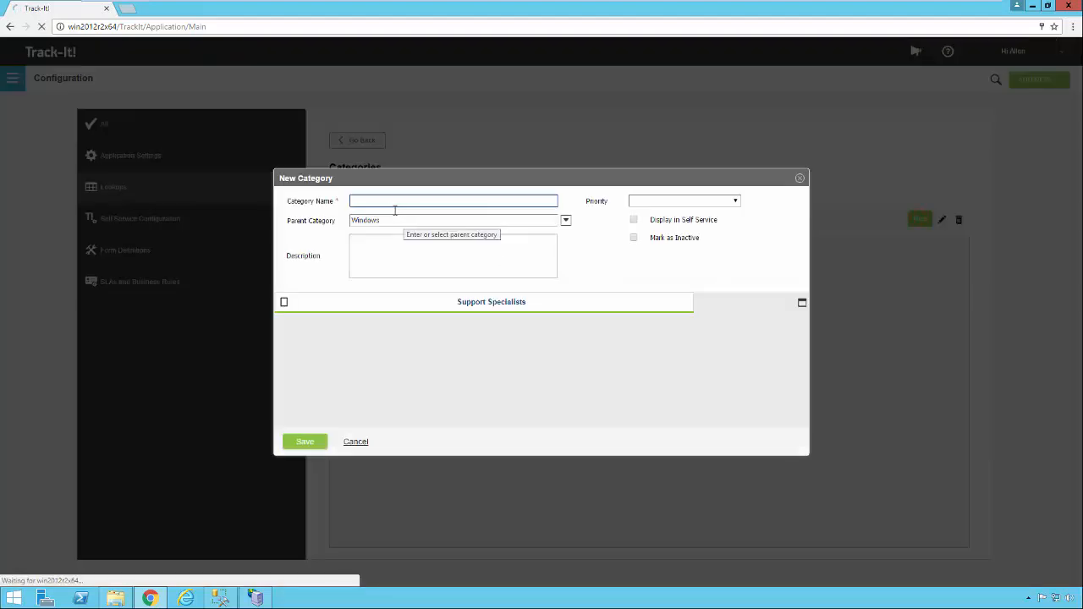
pyautogui.click(393, 202)
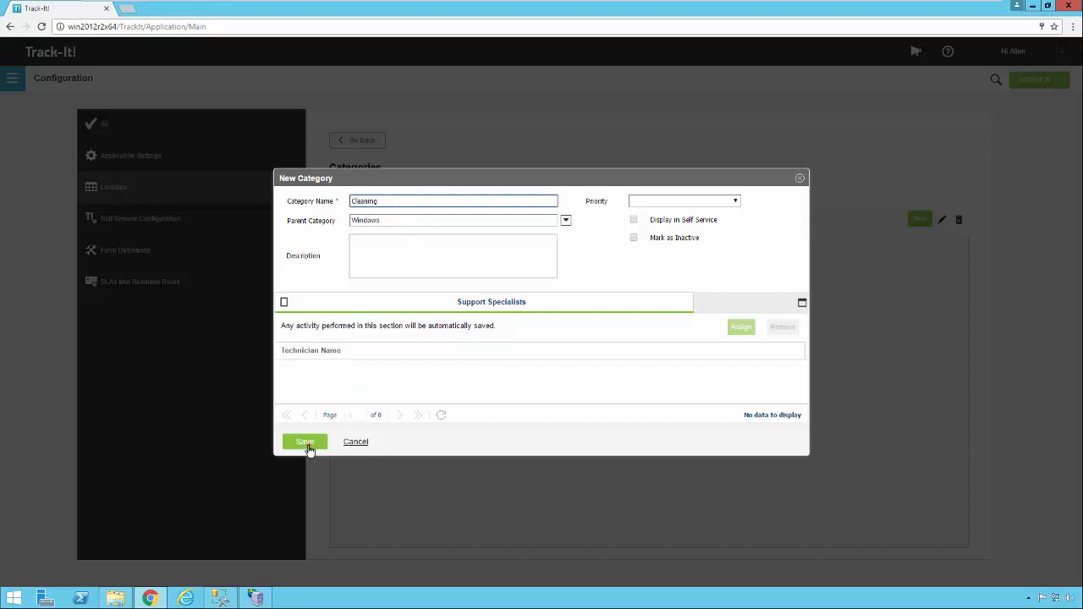
pyautogui.click(309, 445)
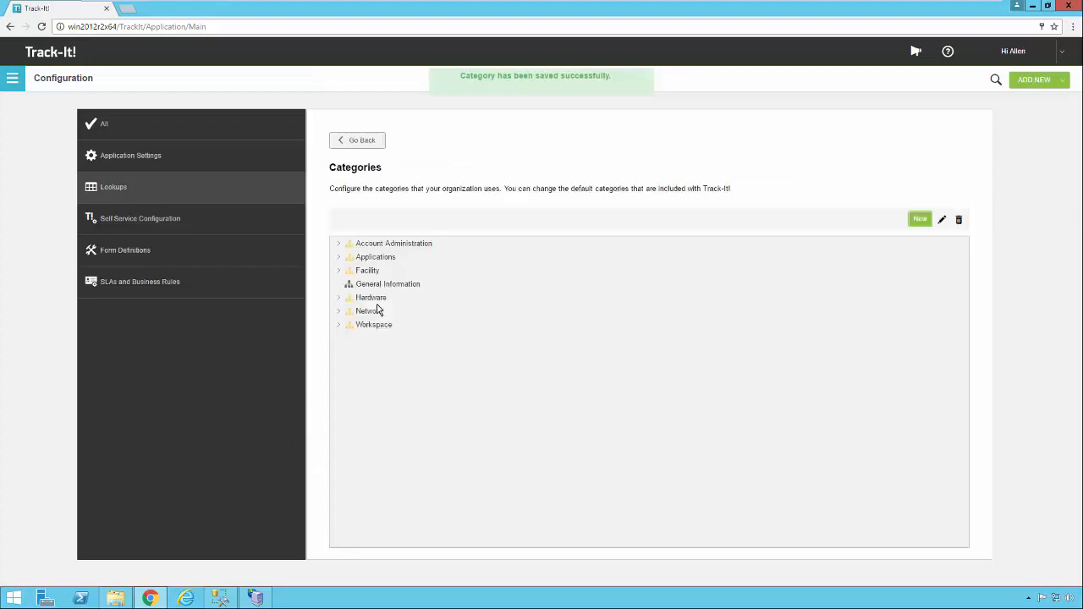
# Create and save a category named Replacement under Facility > Building Maintenance > Windows.
pyautogui.click(339, 271)
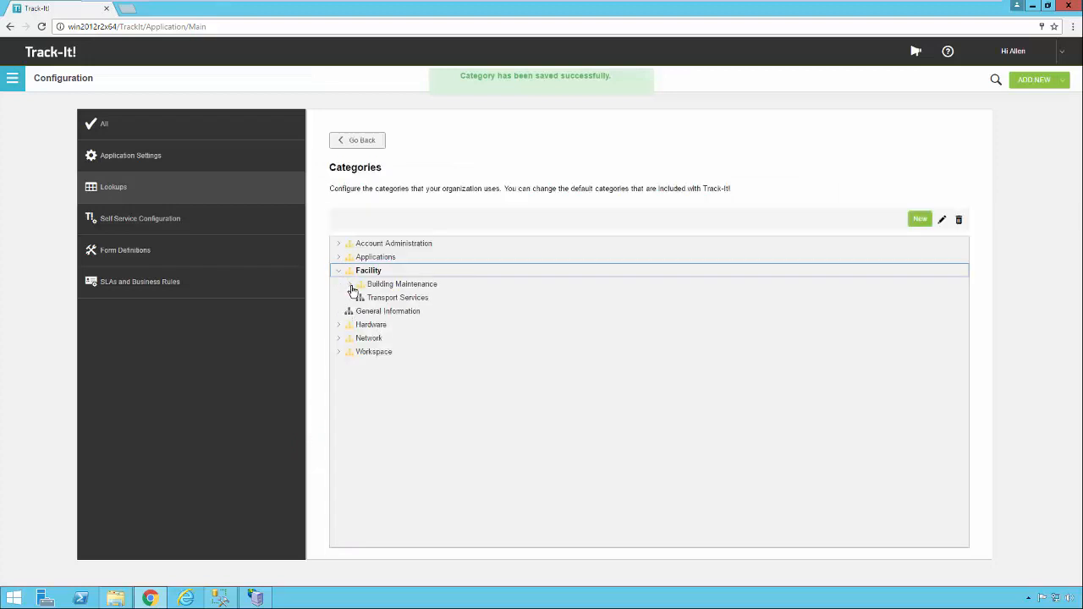
pyautogui.click(351, 285)
pyautogui.click(360, 299)
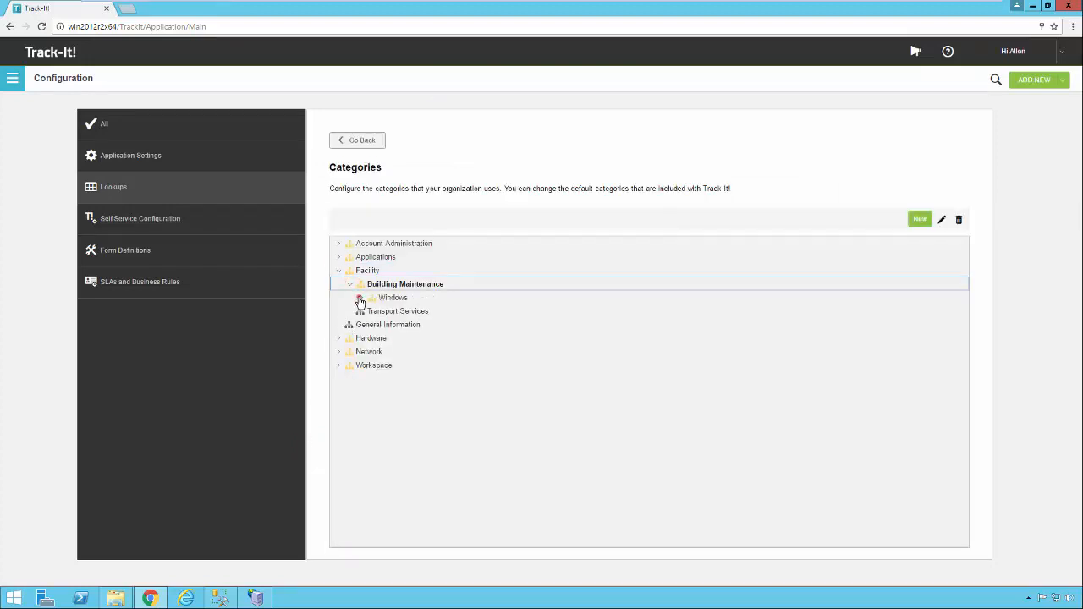
pyautogui.click(398, 312)
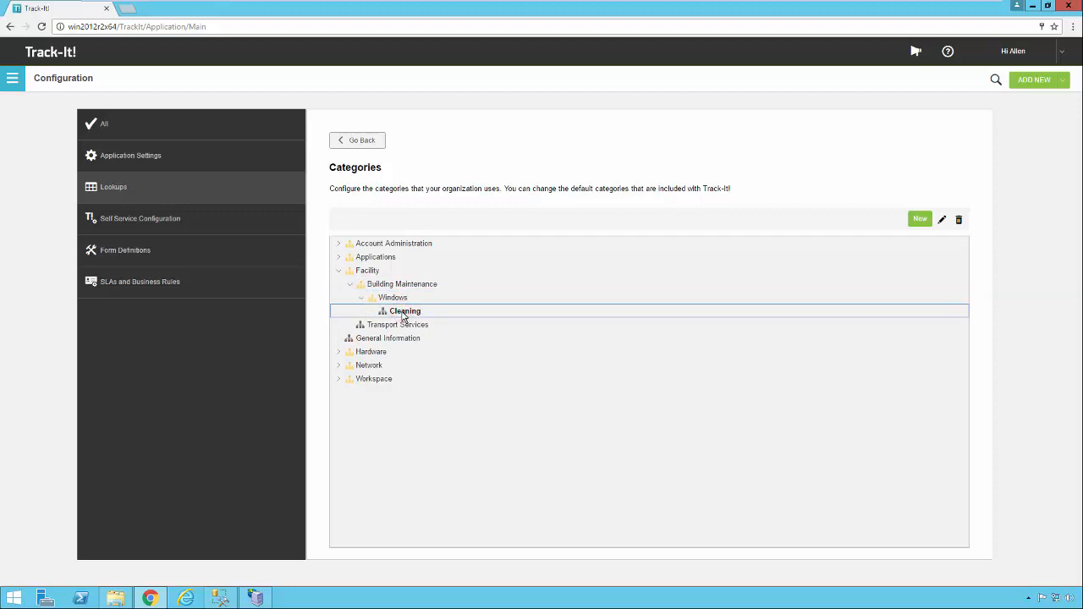
pyautogui.click(398, 298)
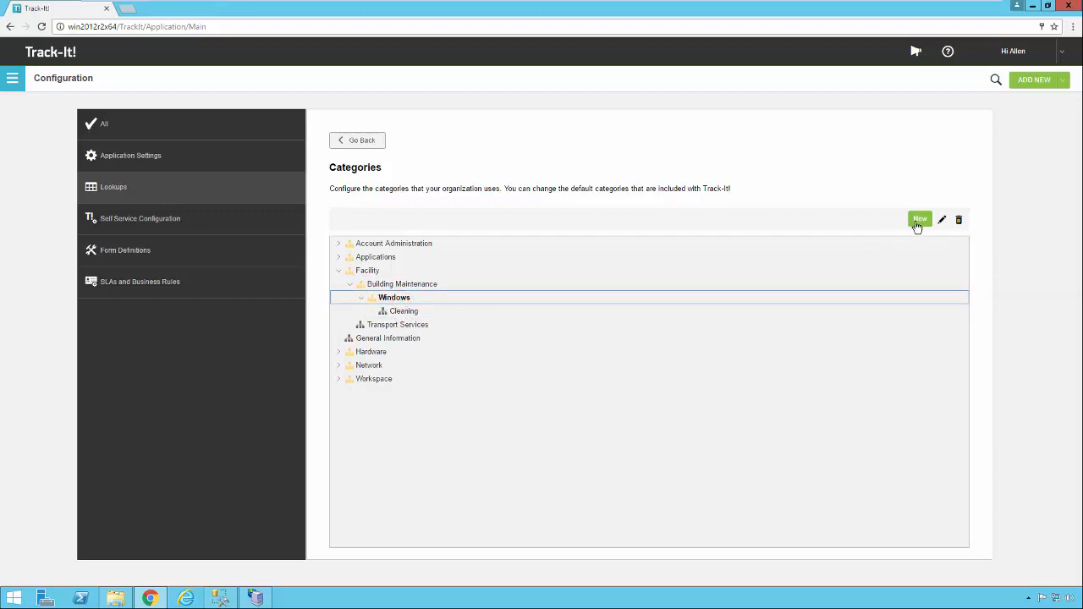
pyautogui.click(916, 222)
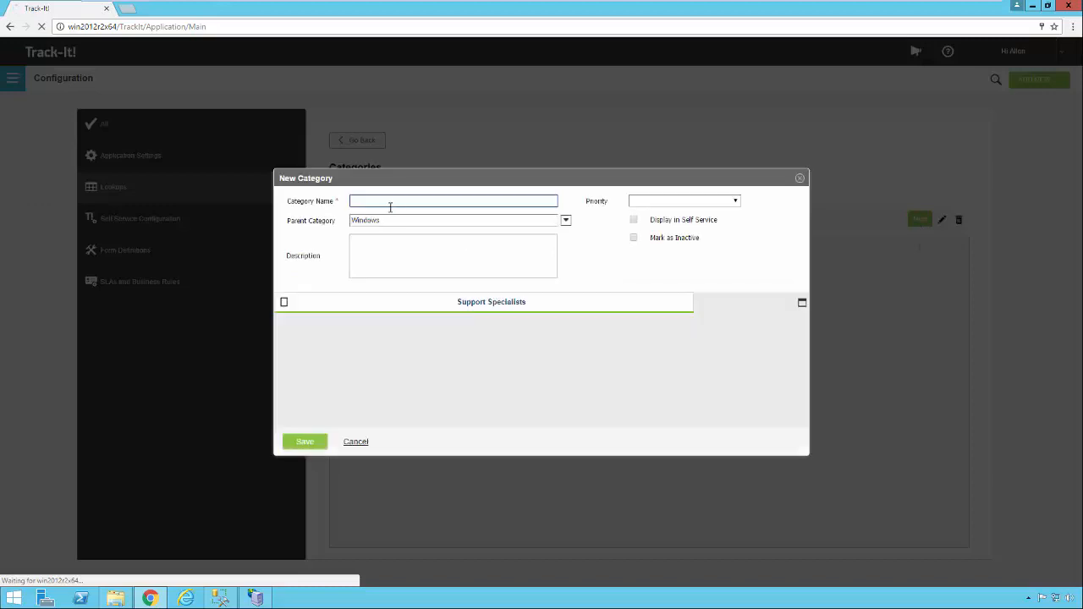
pyautogui.click(386, 203)
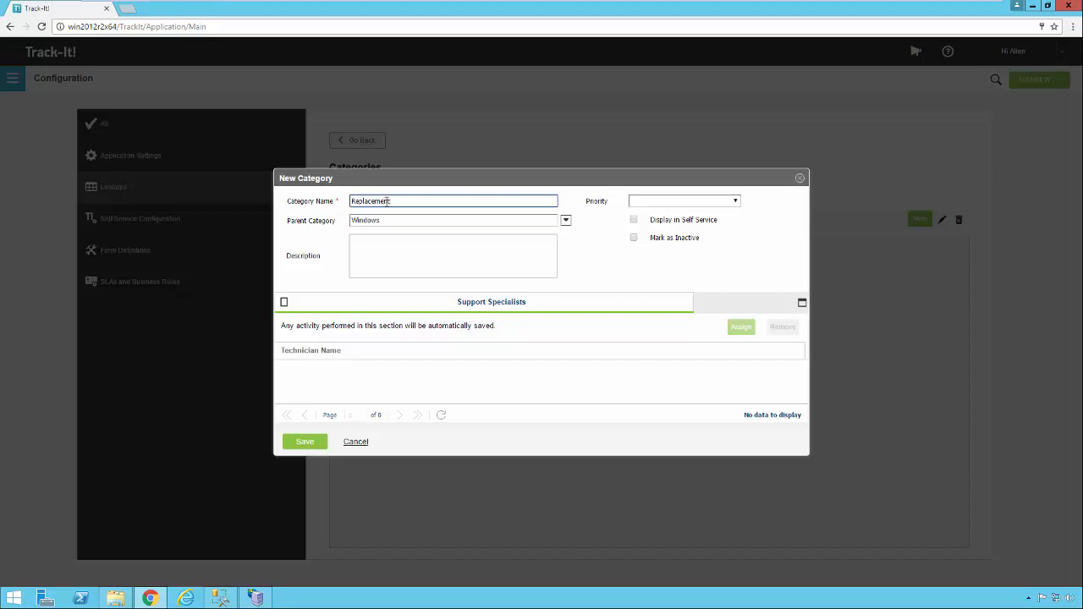
pyautogui.write('Replacement')
pyautogui.click(305, 442)
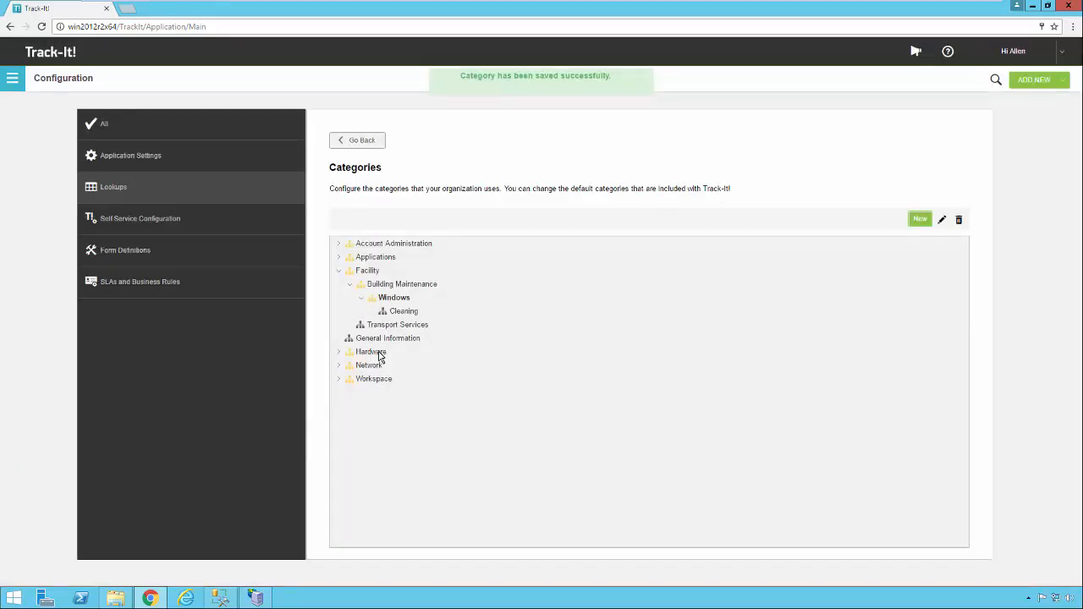
# Expand Facility, Building Maintenance and Windows to check the subcategories of Windows.
pyautogui.click(339, 271)
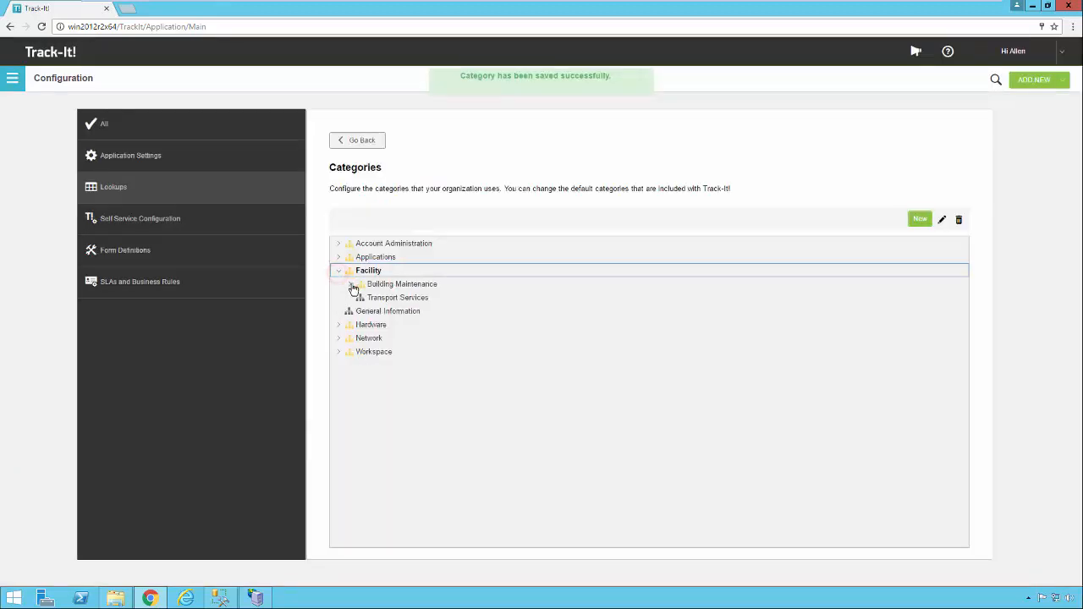
pyautogui.click(352, 285)
pyautogui.click(362, 298)
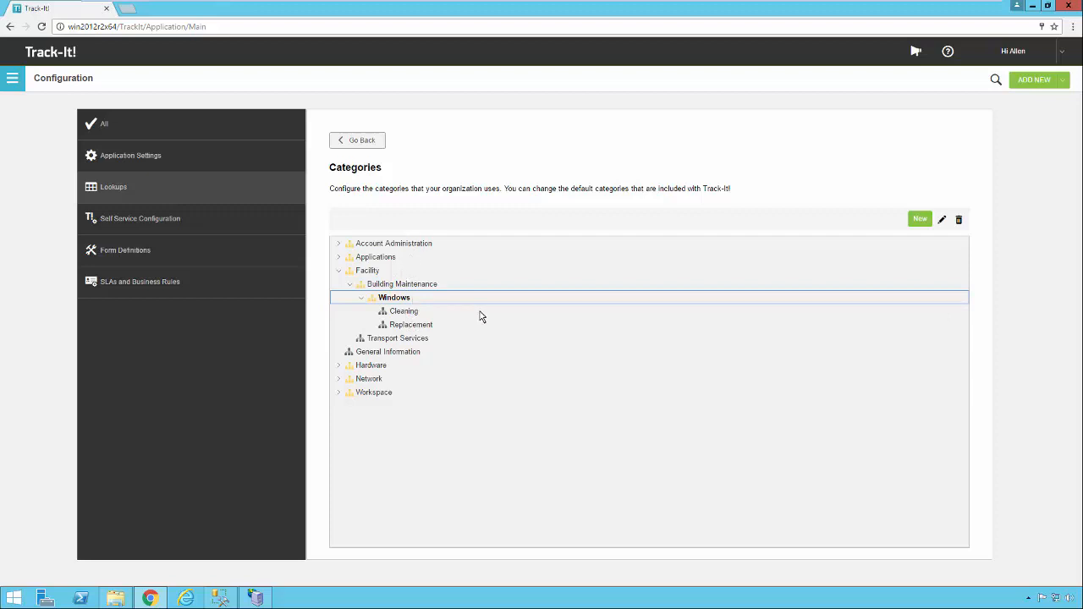
# Change the Cleaning category's parent from Windows to Workspace, save it, and check it under Workspace.
pyautogui.click(405, 315)
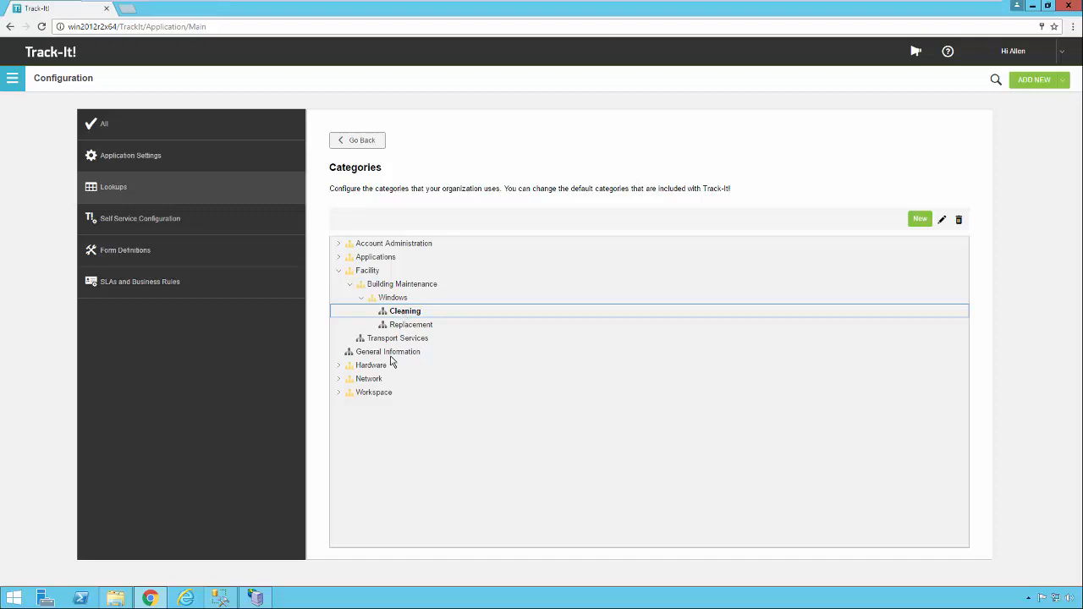
pyautogui.doubleClick(461, 312)
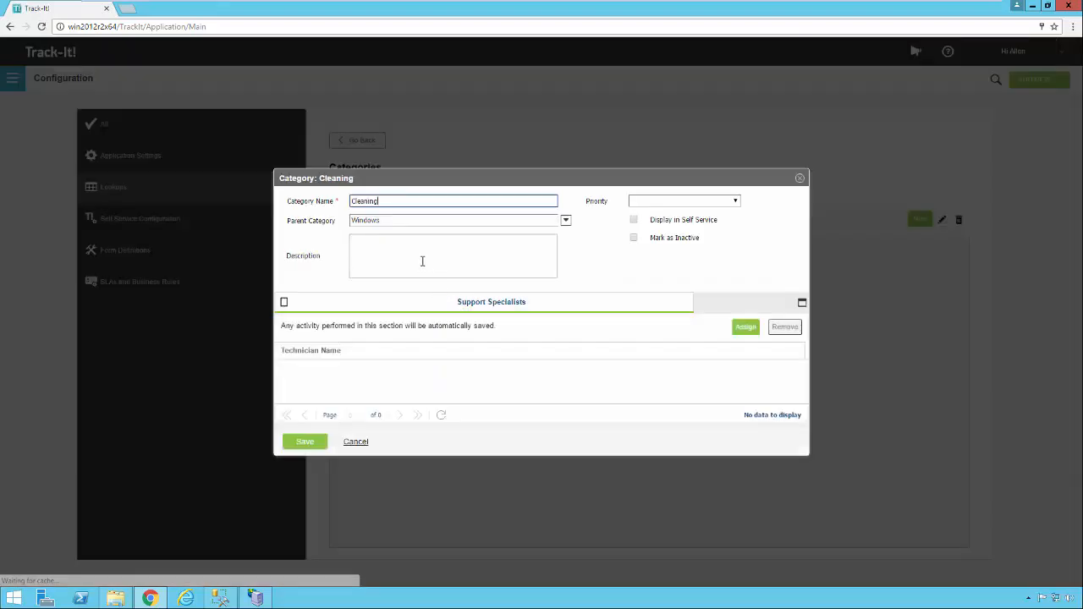
pyautogui.click(566, 221)
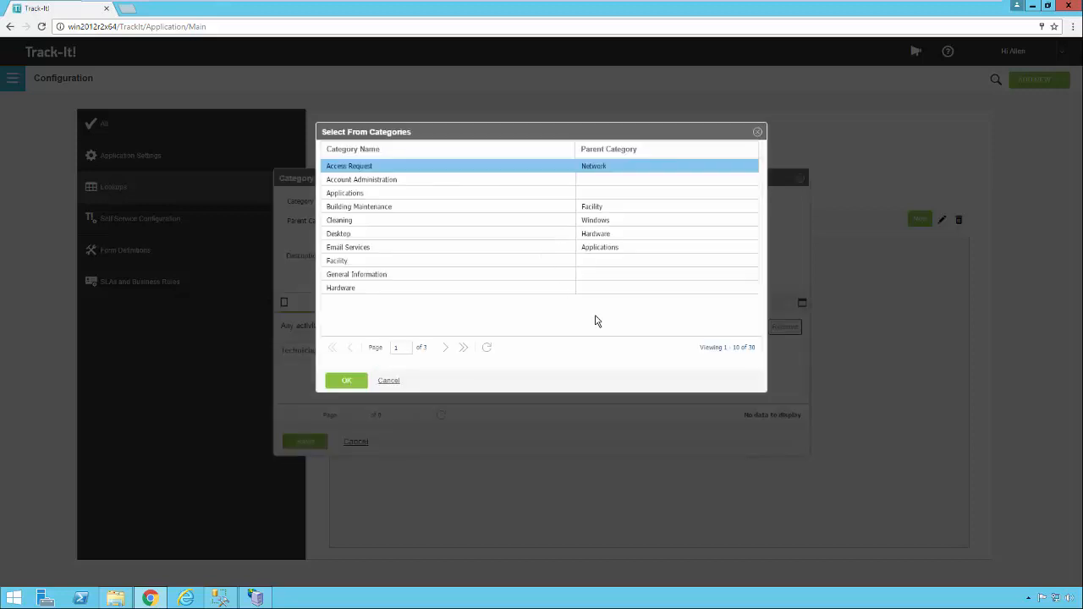
pyautogui.click(445, 352)
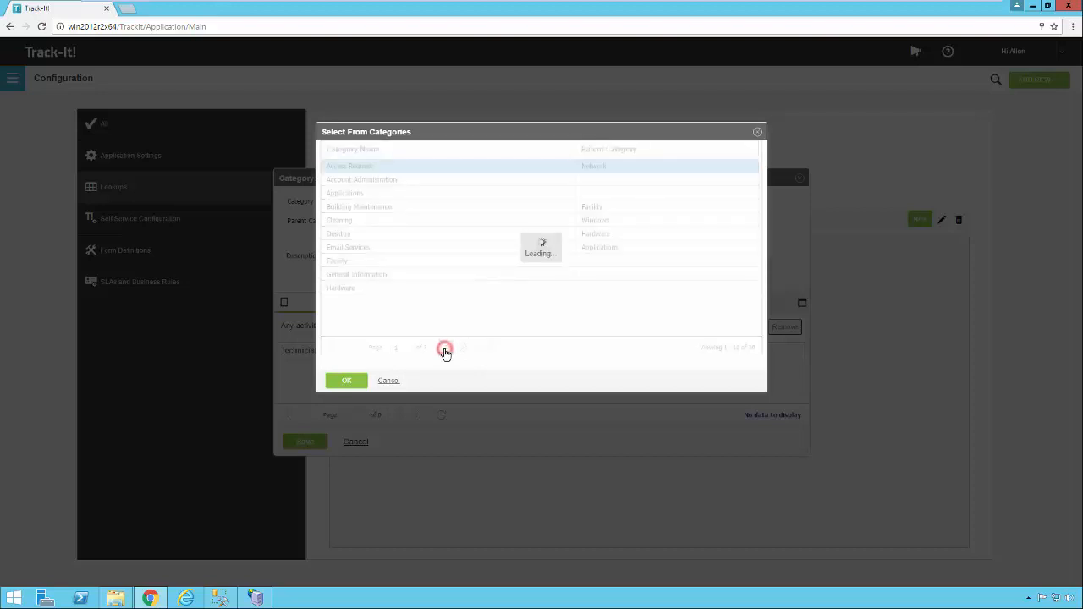
pyautogui.click(445, 352)
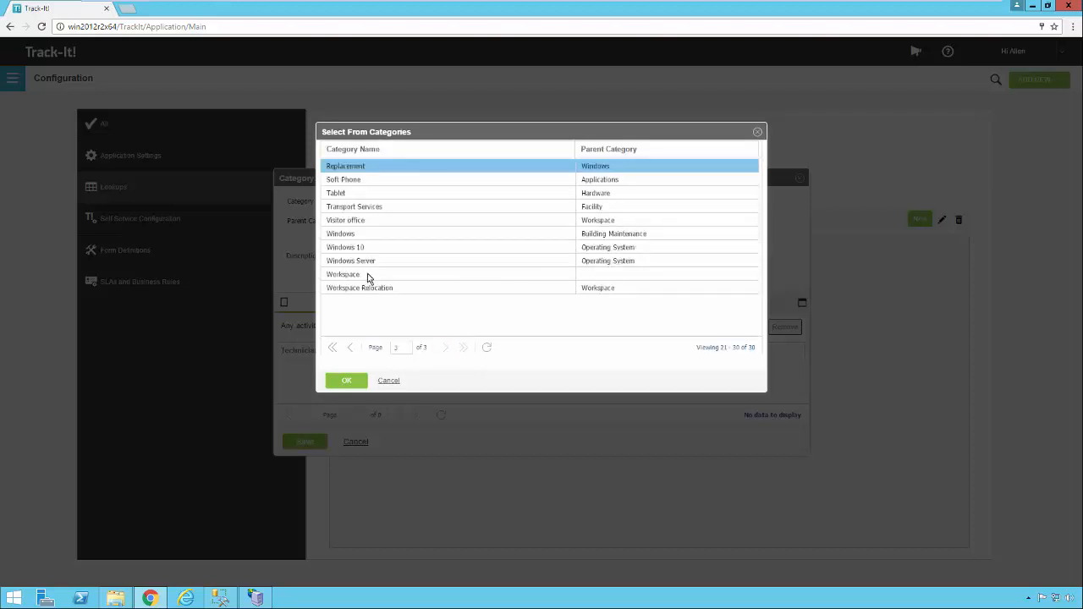
pyautogui.click(358, 277)
pyautogui.click(352, 380)
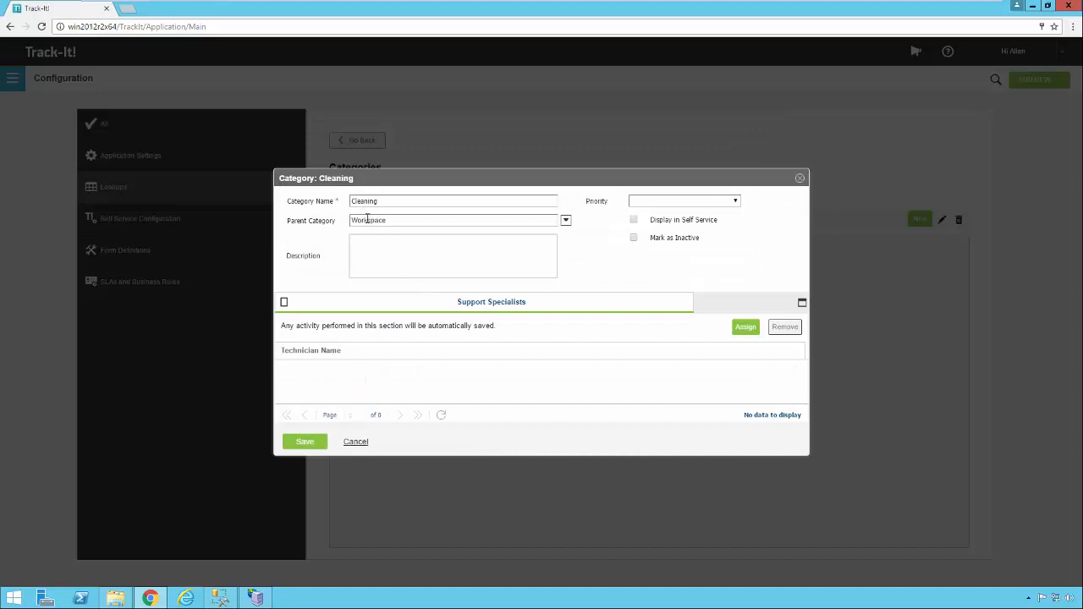
pyautogui.click(304, 441)
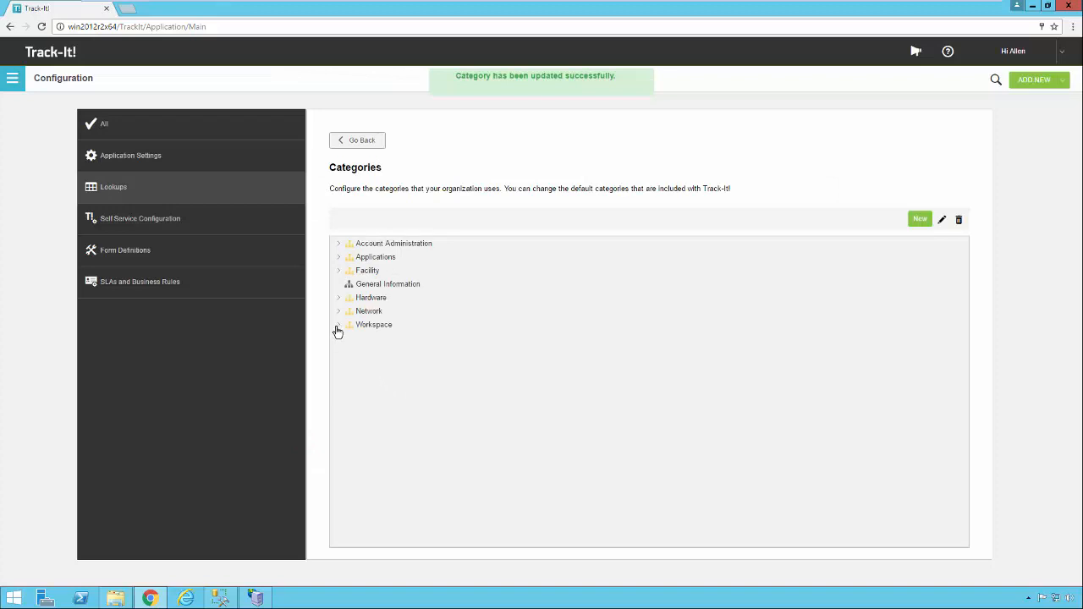
pyautogui.click(338, 328)
pyautogui.click(391, 340)
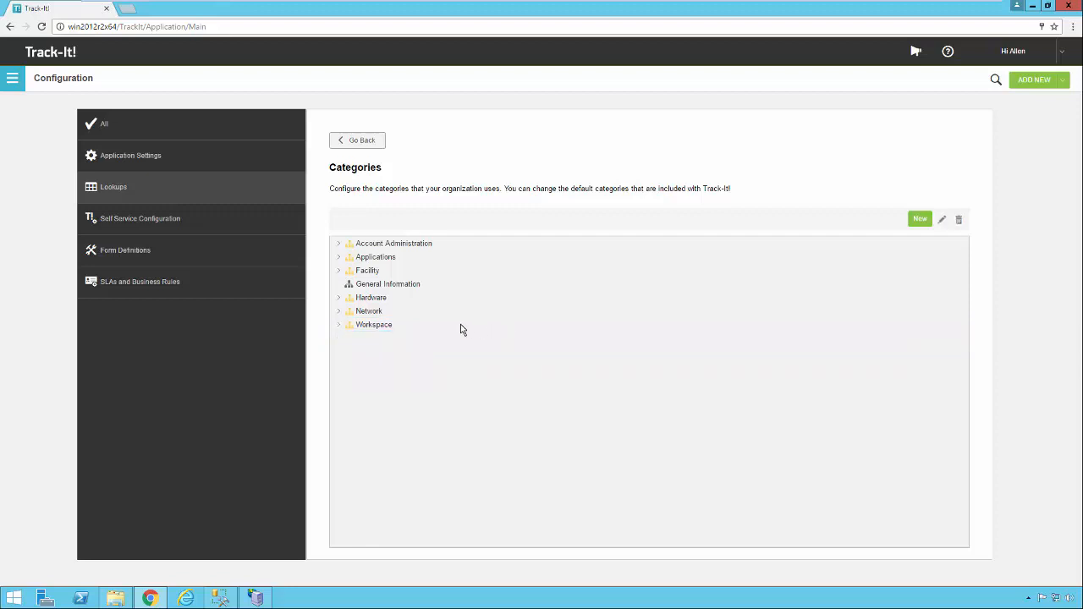
# Start a new ticket and set its category to Replacement under Facility > Building Maintenance > Windows.
pyautogui.click(1063, 85)
pyautogui.click(1032, 100)
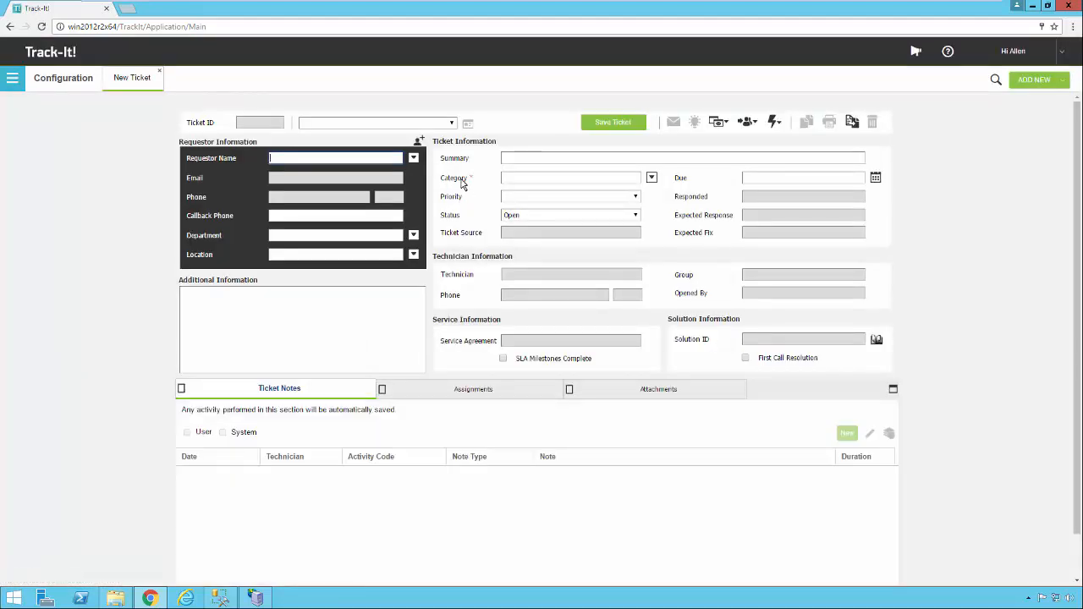
pyautogui.click(652, 179)
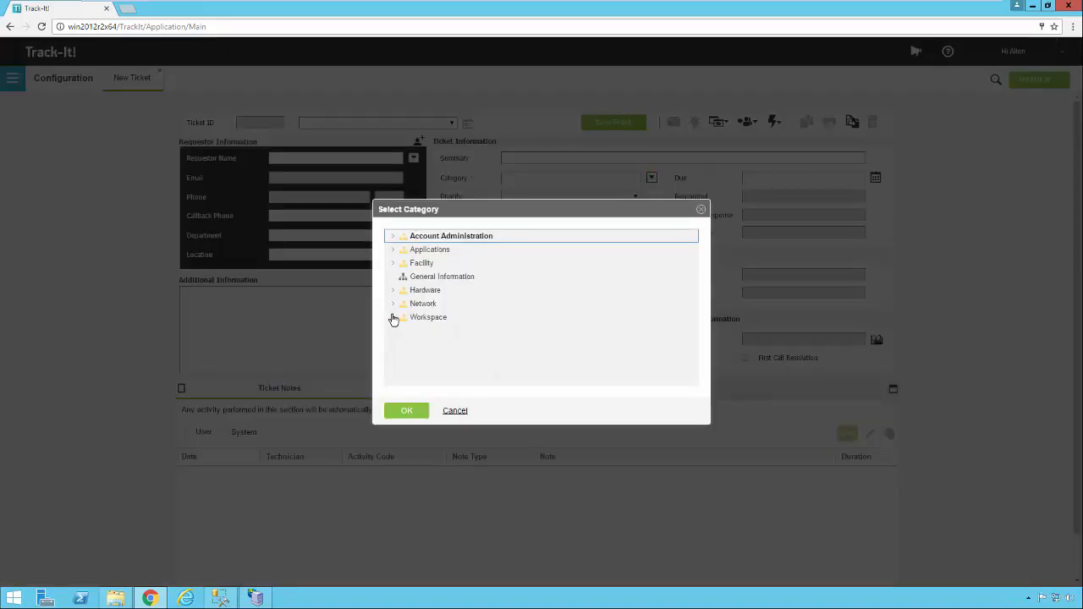
pyautogui.click(393, 264)
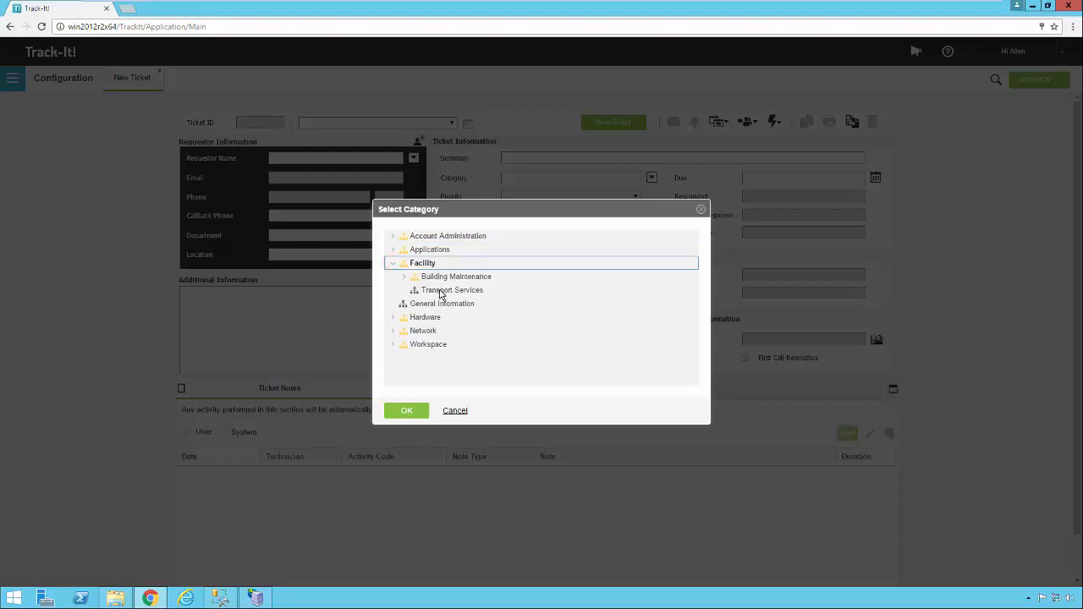
pyautogui.click(404, 278)
pyautogui.click(416, 291)
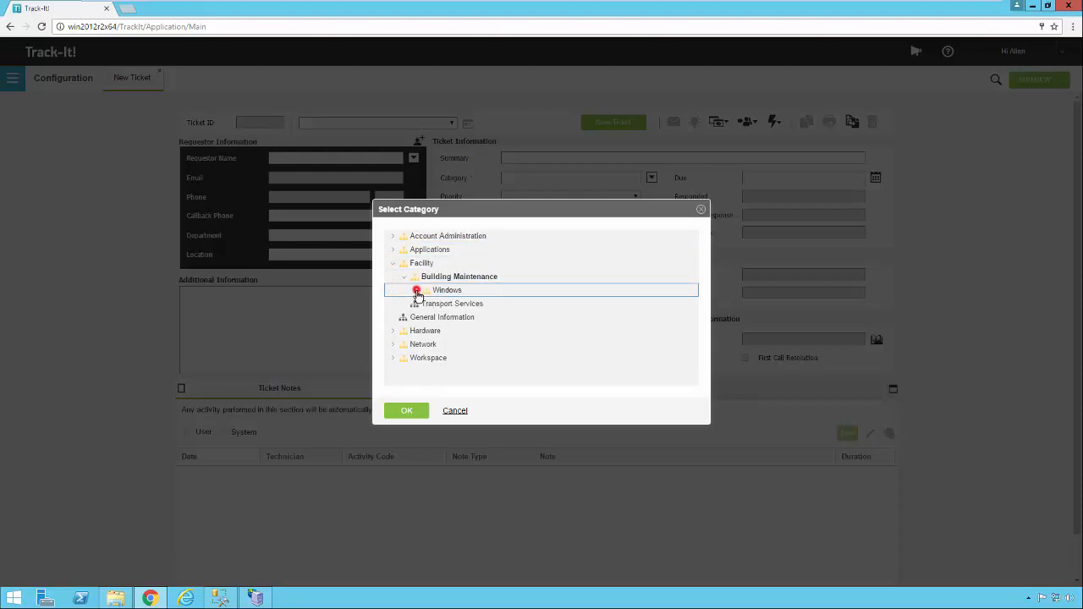
pyautogui.click(449, 303)
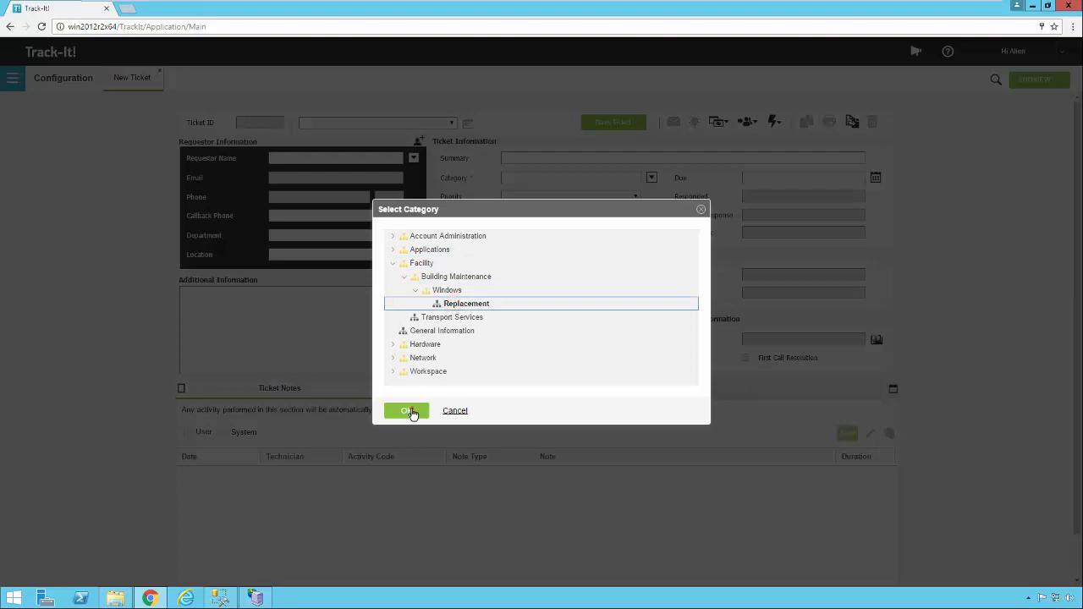
pyautogui.click(411, 410)
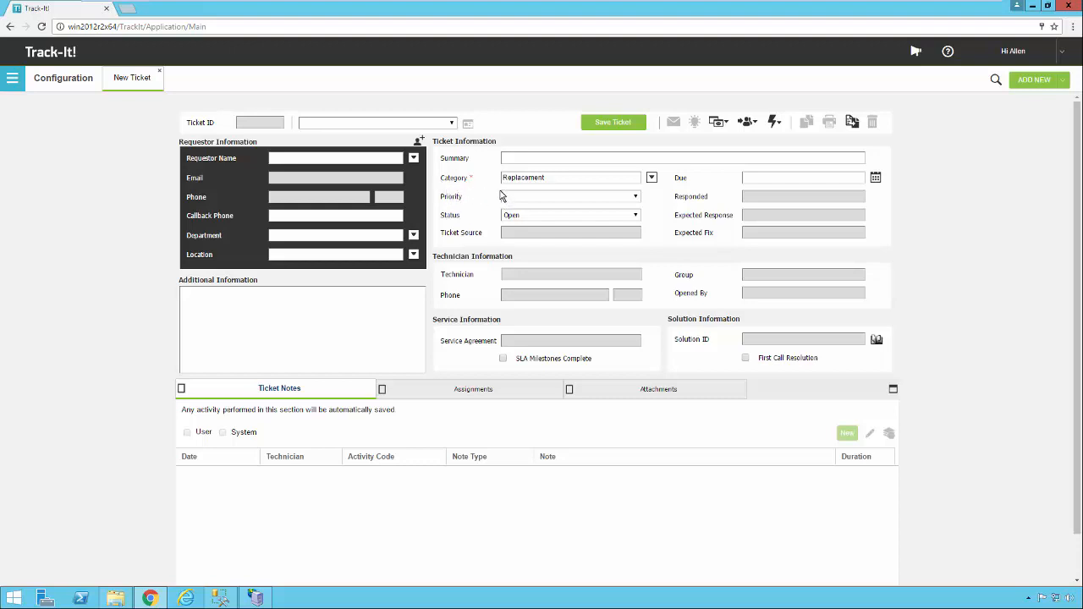
# Reopen the ticket's category selection, expand Facility, Building Maintenance and Windows, and choose Replacement again.
pyautogui.click(651, 178)
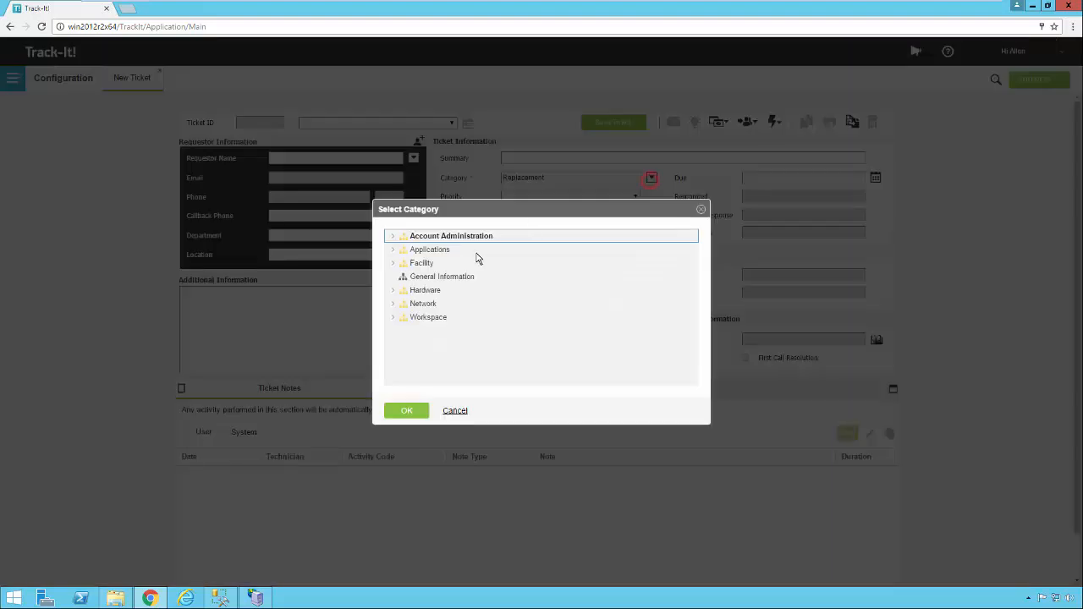
pyautogui.click(394, 265)
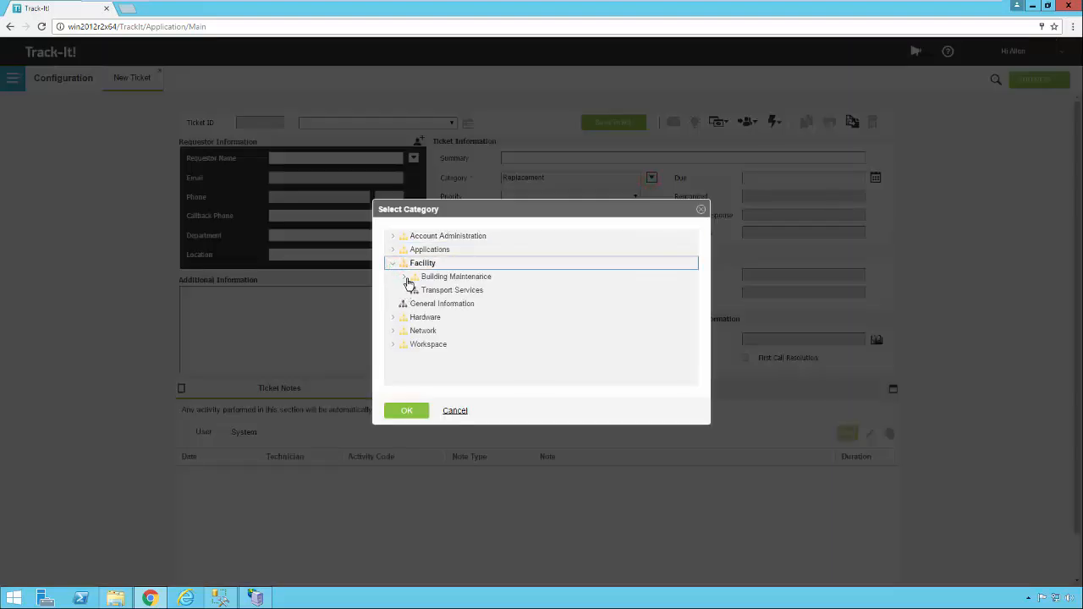
pyautogui.click(404, 277)
pyautogui.click(415, 291)
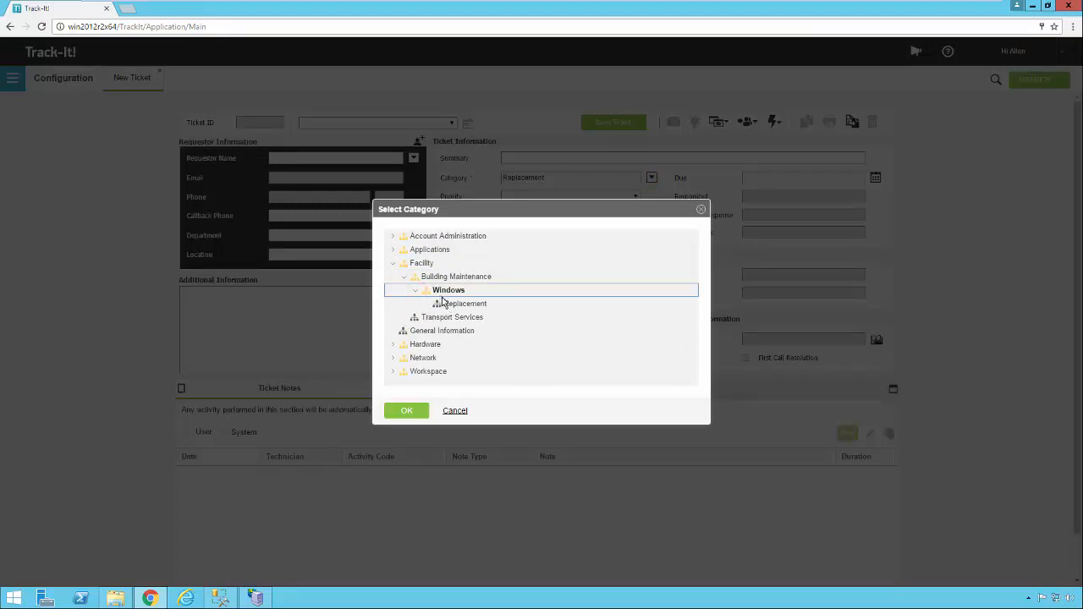
pyautogui.click(454, 305)
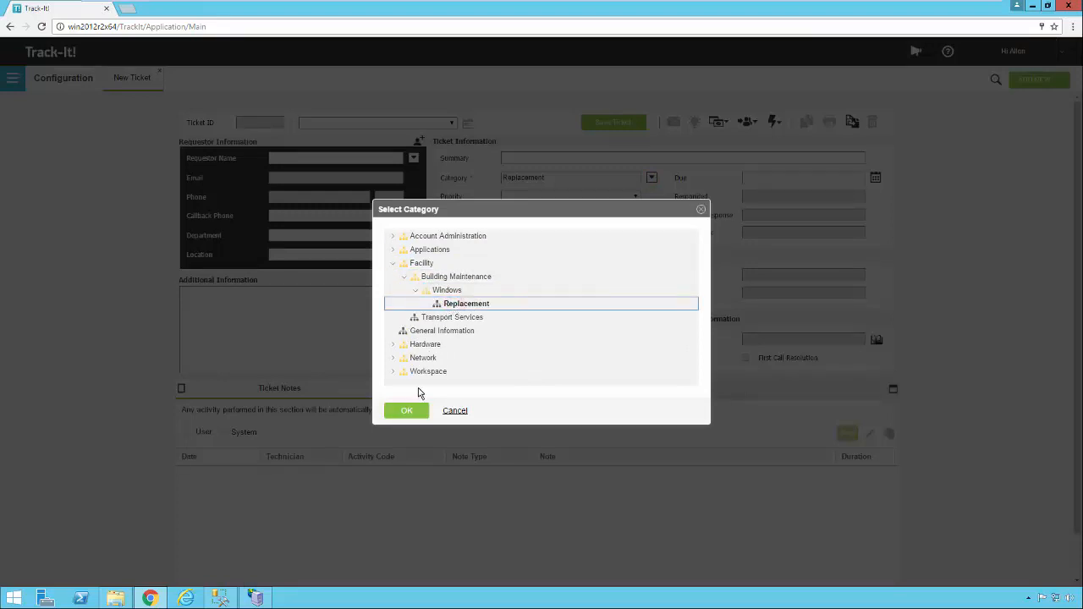
pyautogui.click(415, 410)
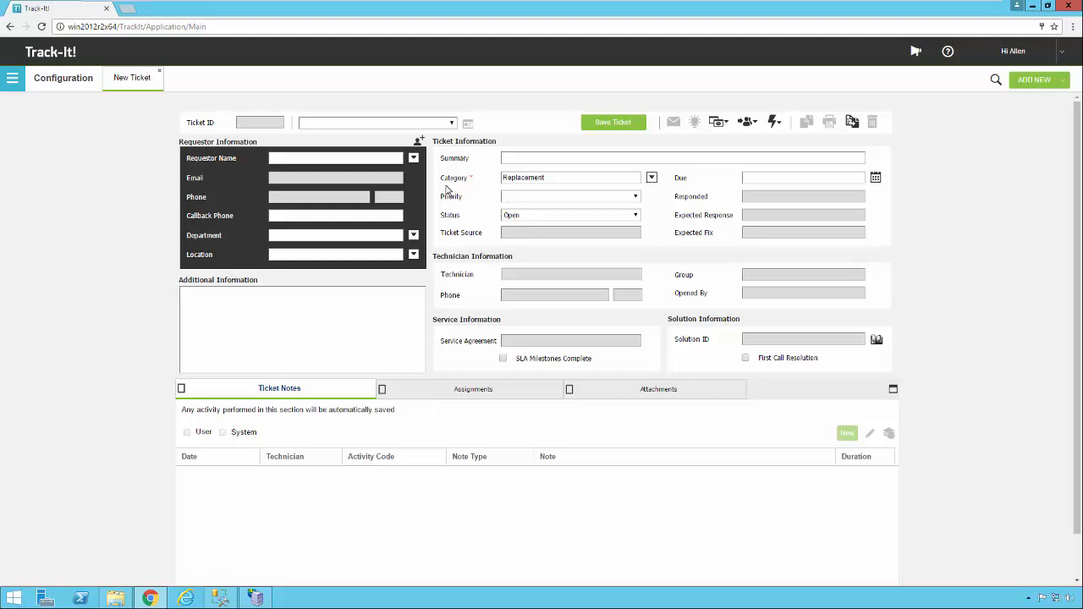